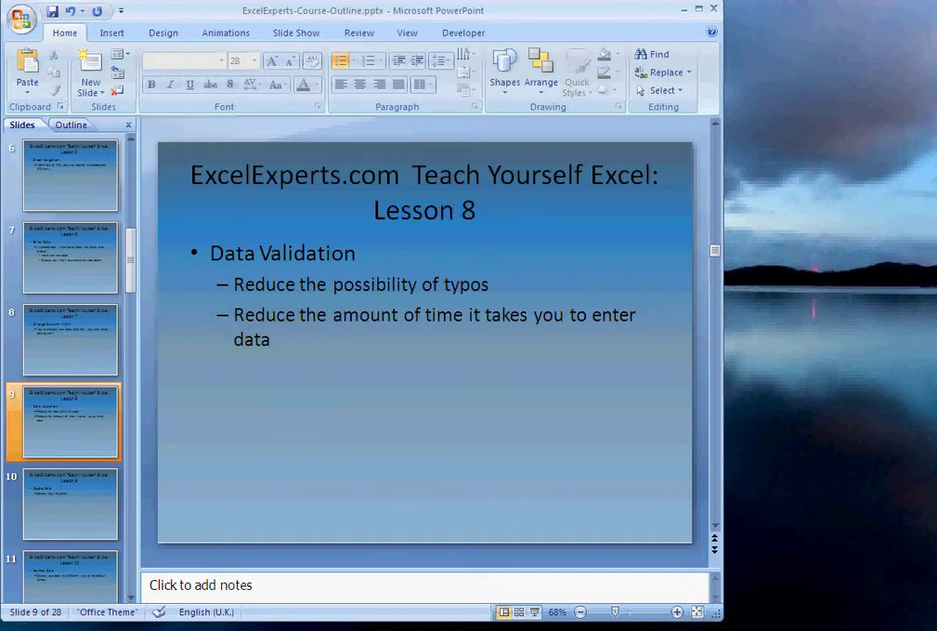
Step: Open the Lesson 8 Data Validation page from the Firefox course outline and arrange it beside Excel's Book3 window
click(676, 612)
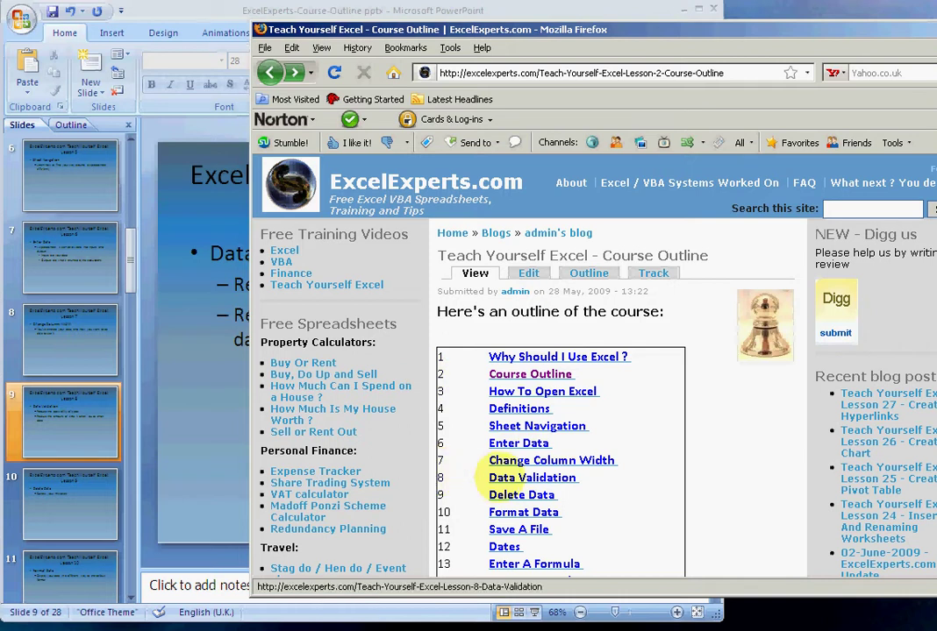
click(498, 478)
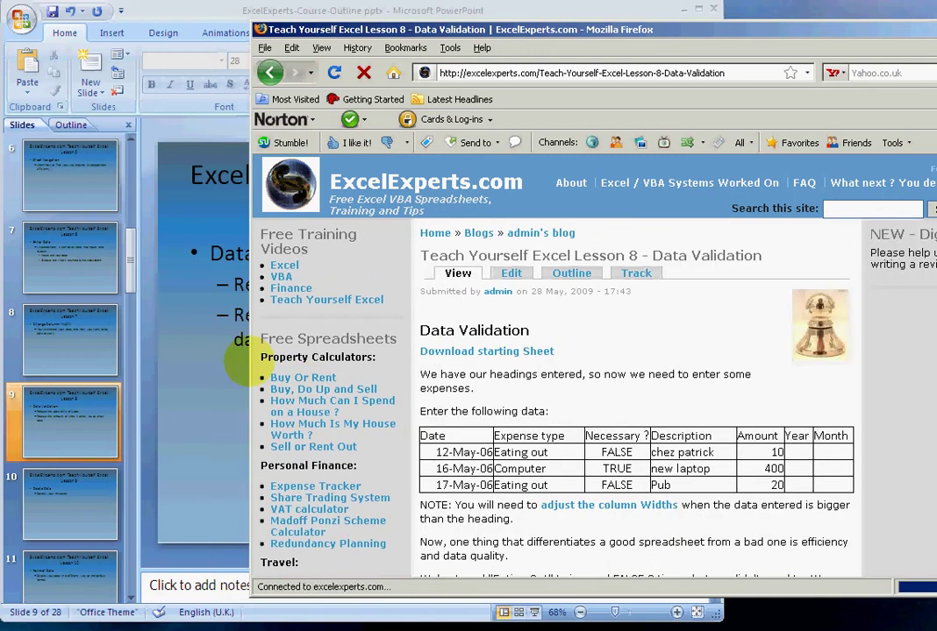
drag(250, 359, 91, 368)
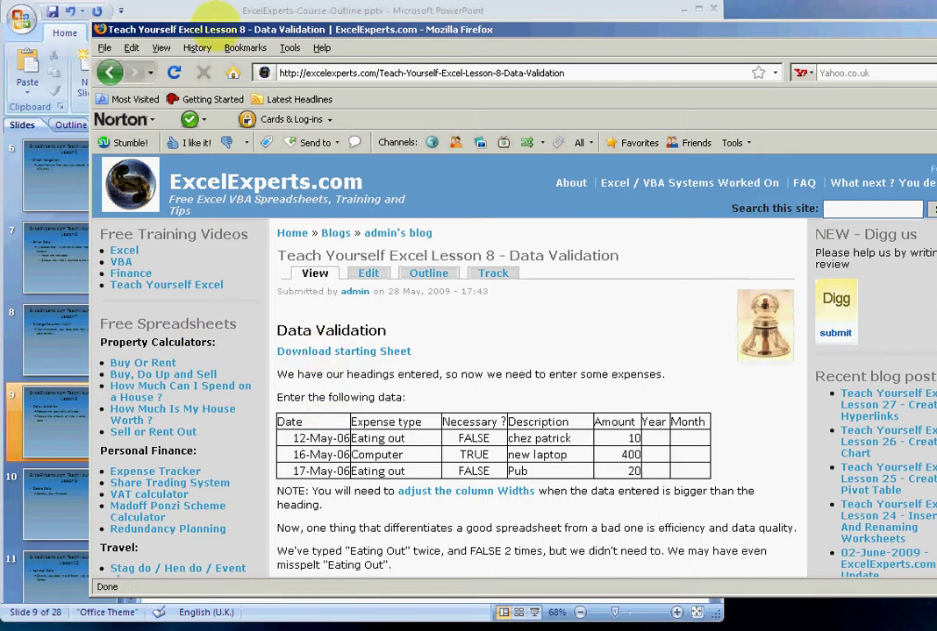
drag(213, 28, 727, 2)
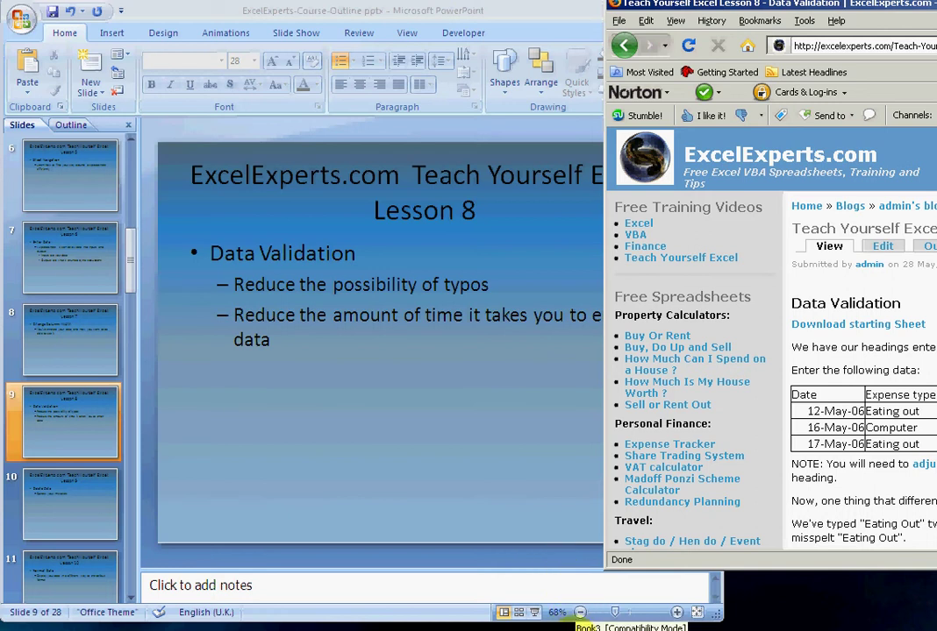
click(579, 626)
drag(475, 59, 374, 17)
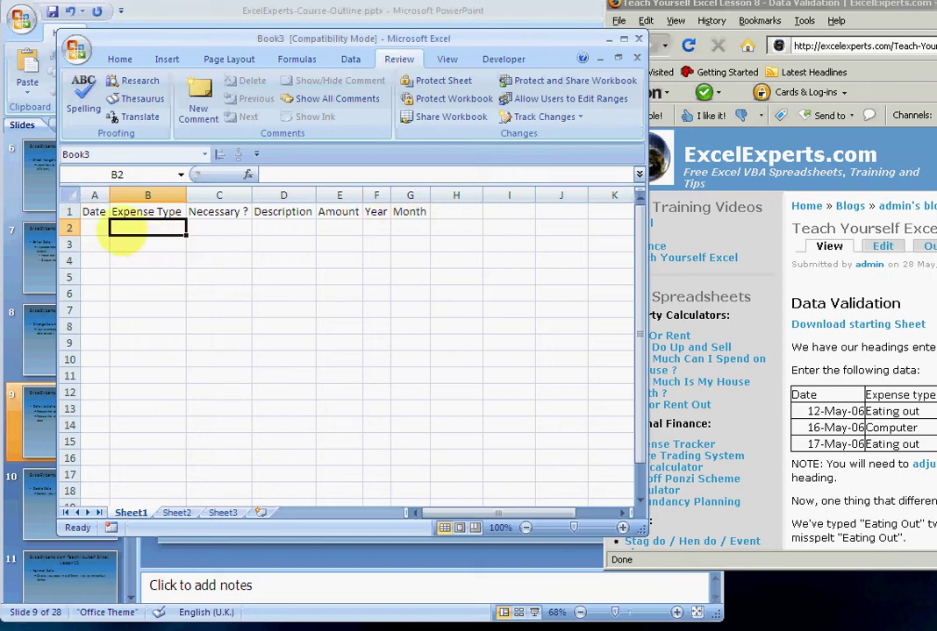
Step: Enter the dates 12may06, 16may06 and 17may07 in cells A2 to A4 under Date
click(96, 228)
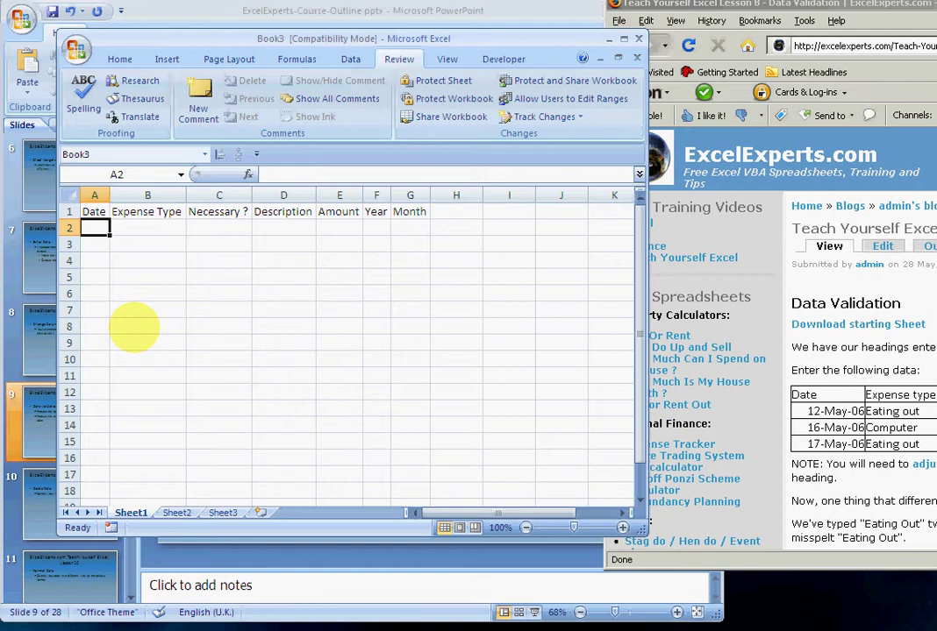
text(12may)
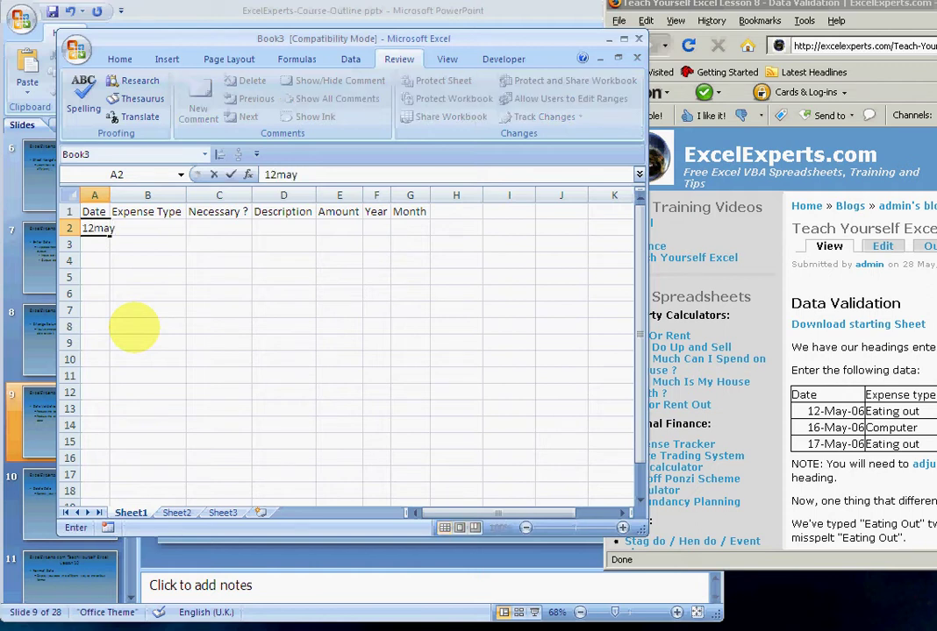
text(06)
key(Return)
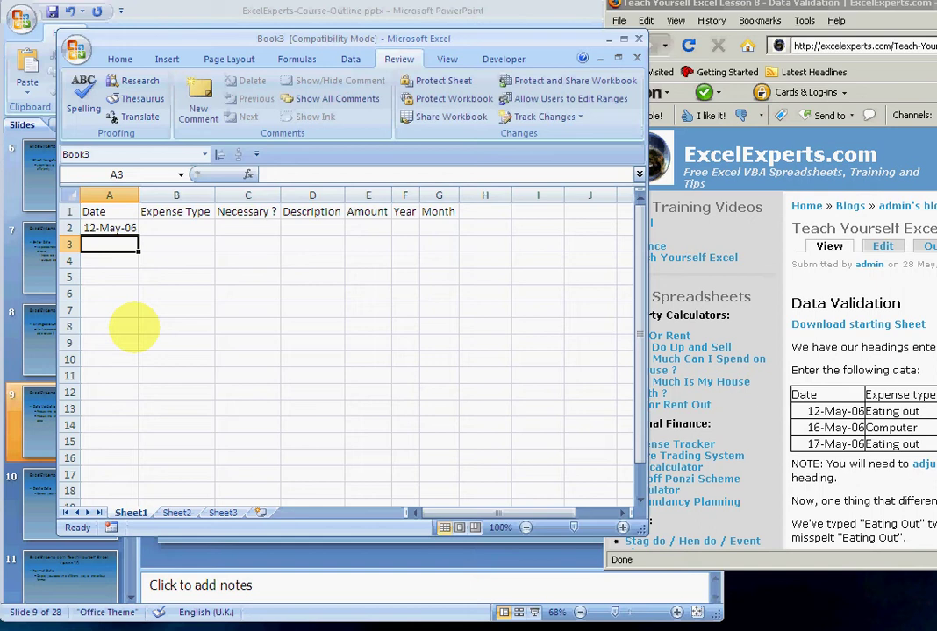
text(16)
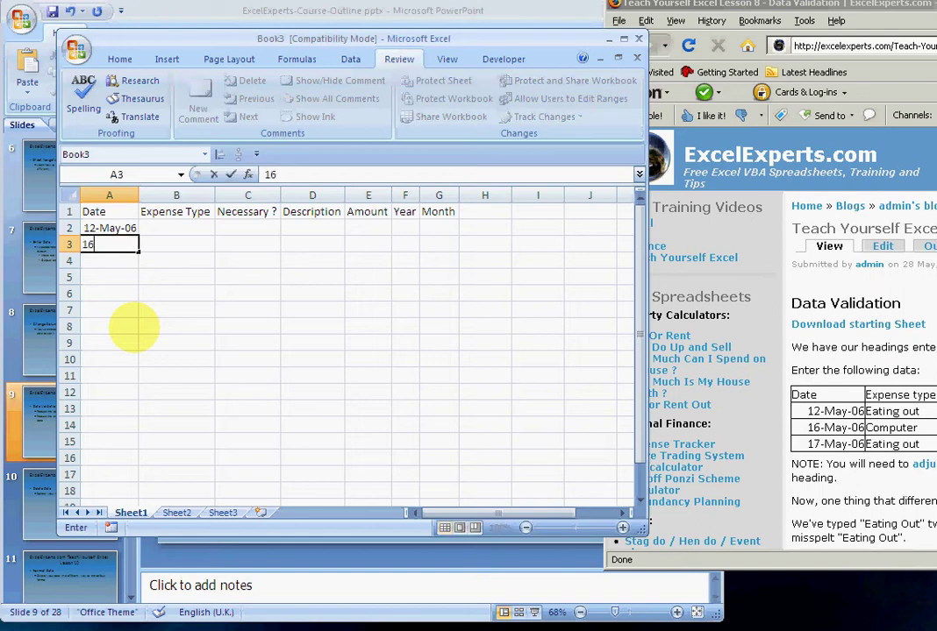
text(may06)
key(Return)
text(17may07)
key(Return)
Step: Correct the year of the date in A4 so the entry is 17-May-06
drag(721, 7, 689, 7)
click(105, 261)
click(326, 174)
key(BackSpace)
text(6)
click(184, 309)
Step: Fill the Expense Type cells B2 to B4 with Eating Out, Computer and Eating Out
click(167, 230)
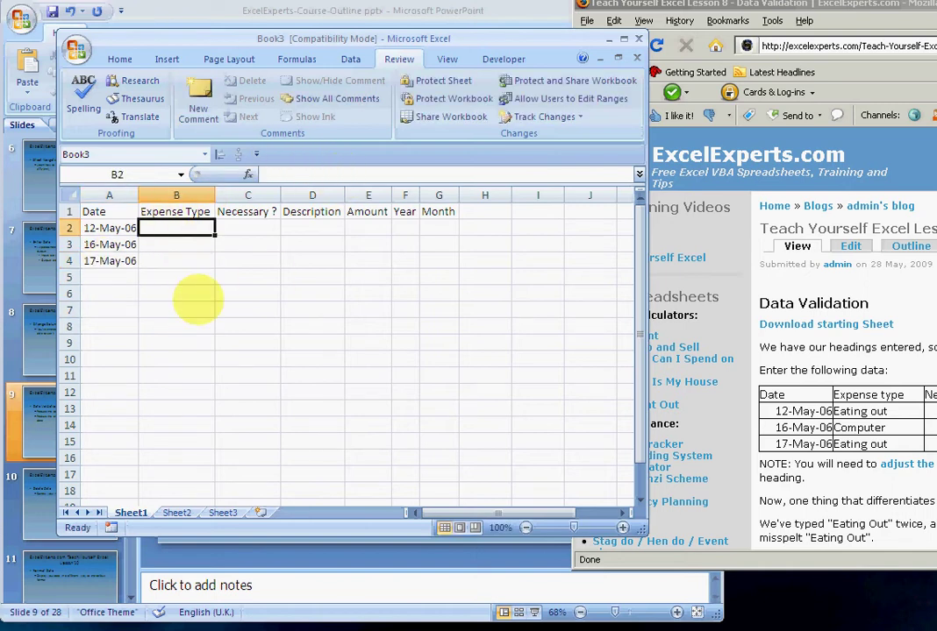
text(Eating Out)
key(Return)
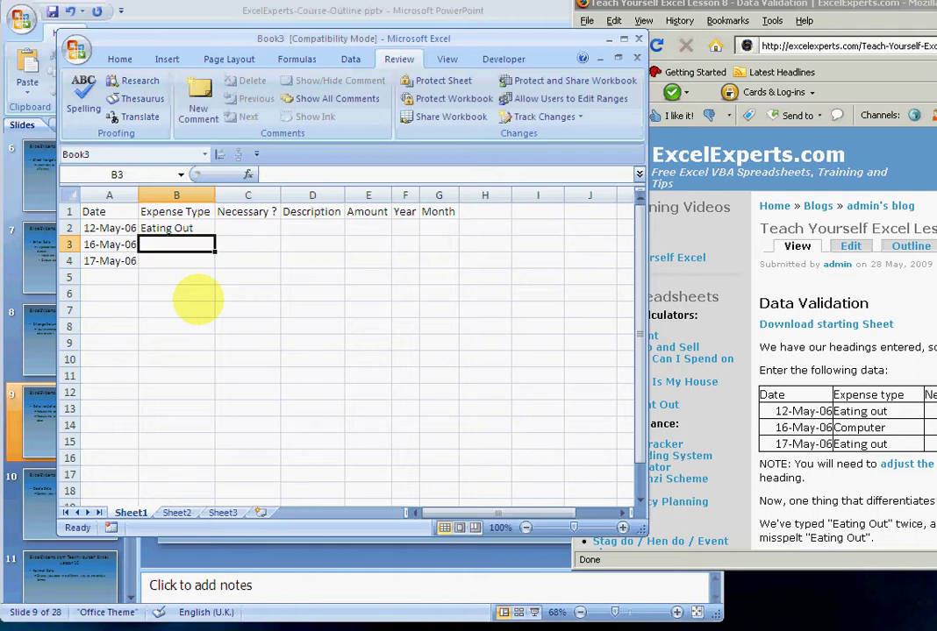
text(Computer)
key(Return)
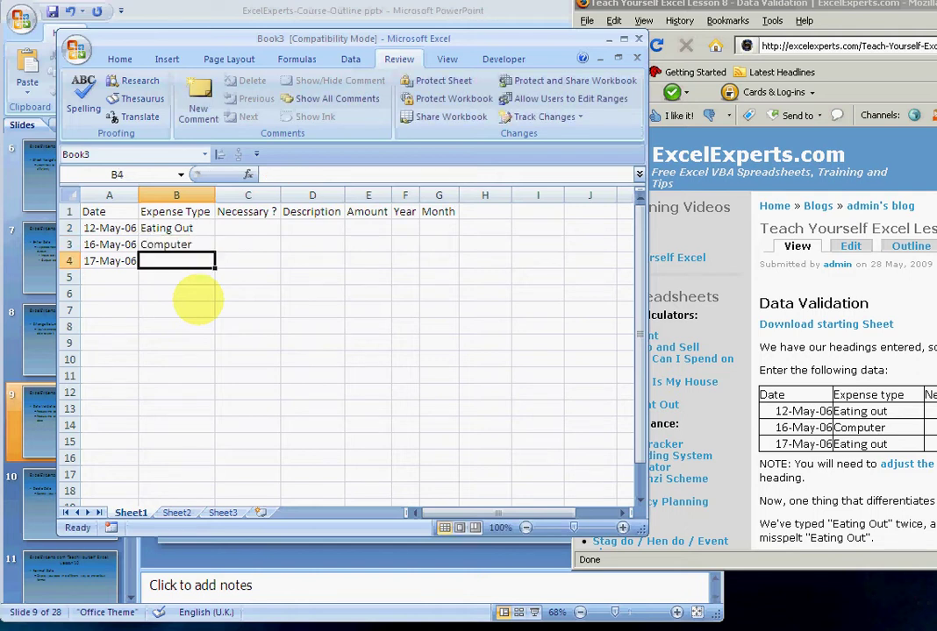
text(Eating Out)
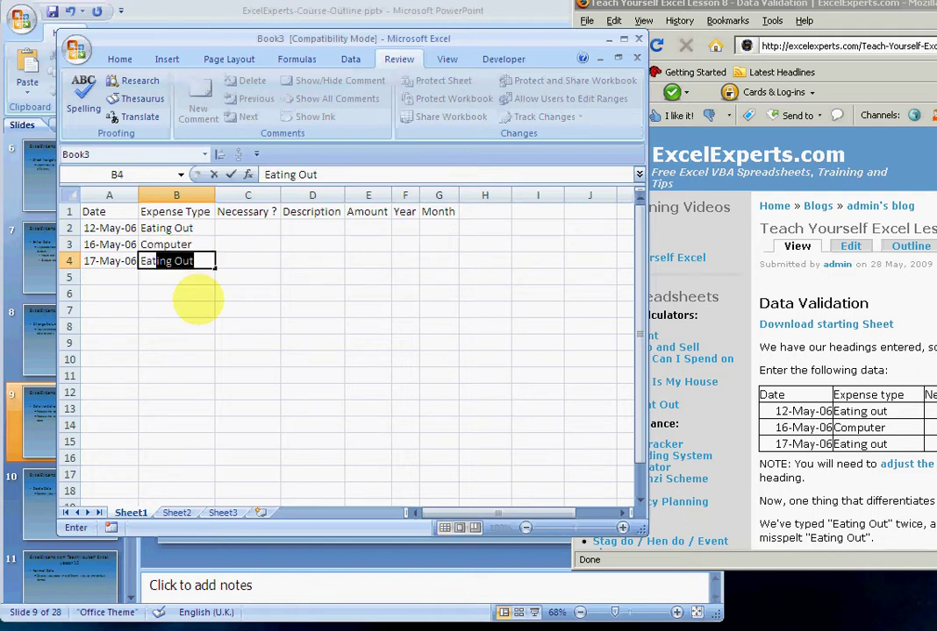
key(Return)
key(Up)
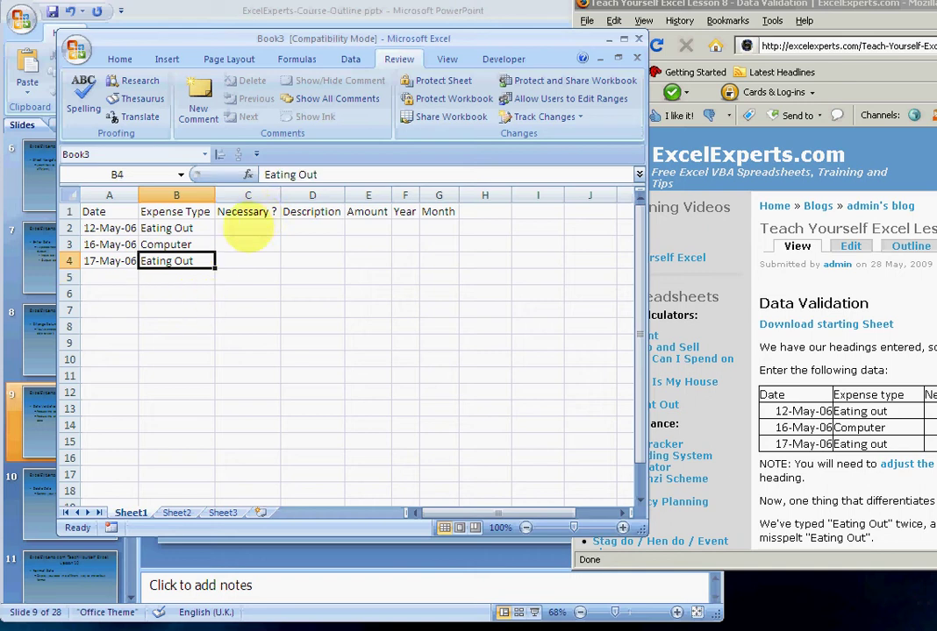
Step: Fill the Necessary ? cells C2 to C4 with FALSE, TRUE and FALSE
click(248, 228)
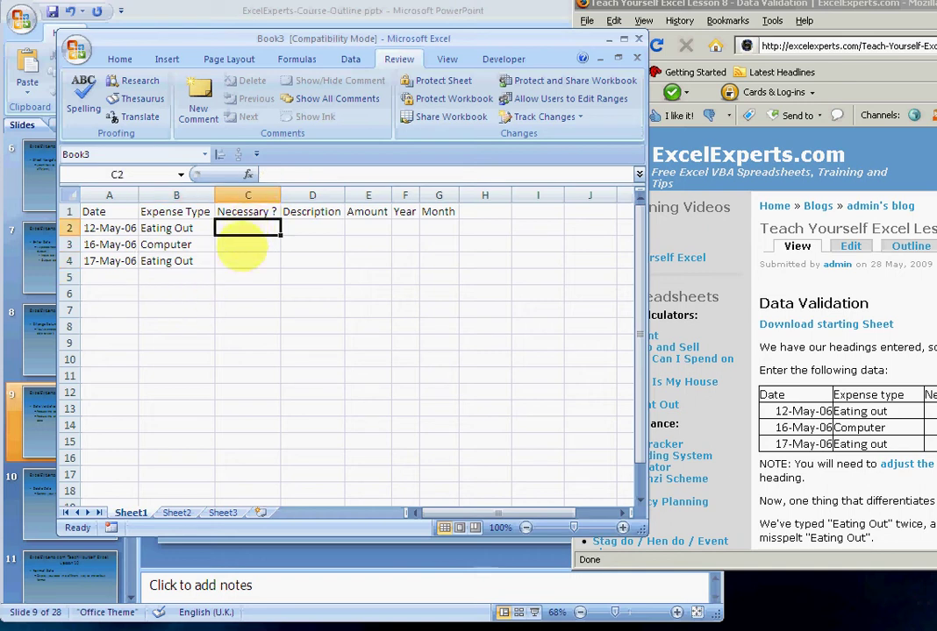
text(false)
key(Return)
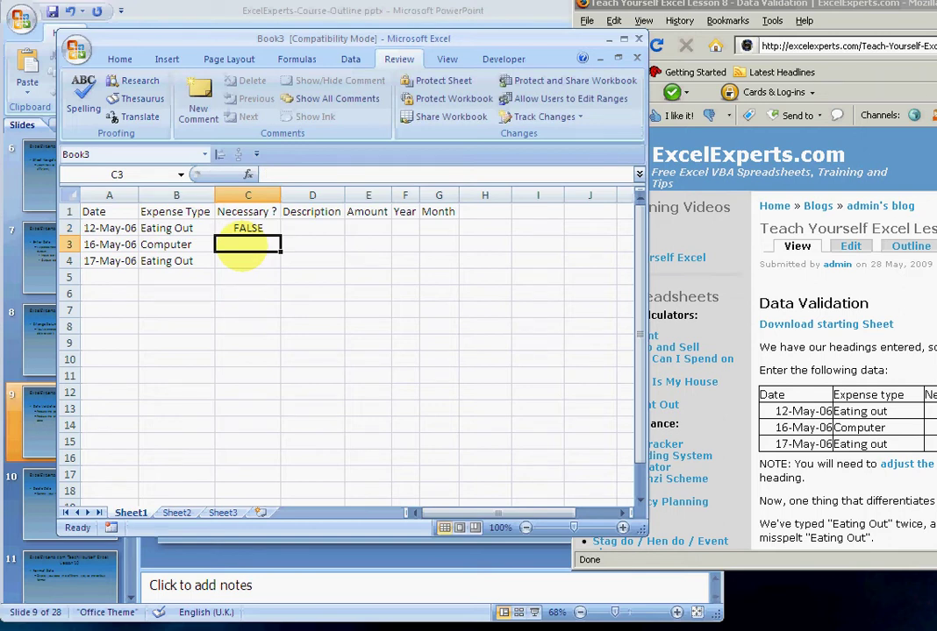
text(true)
key(Return)
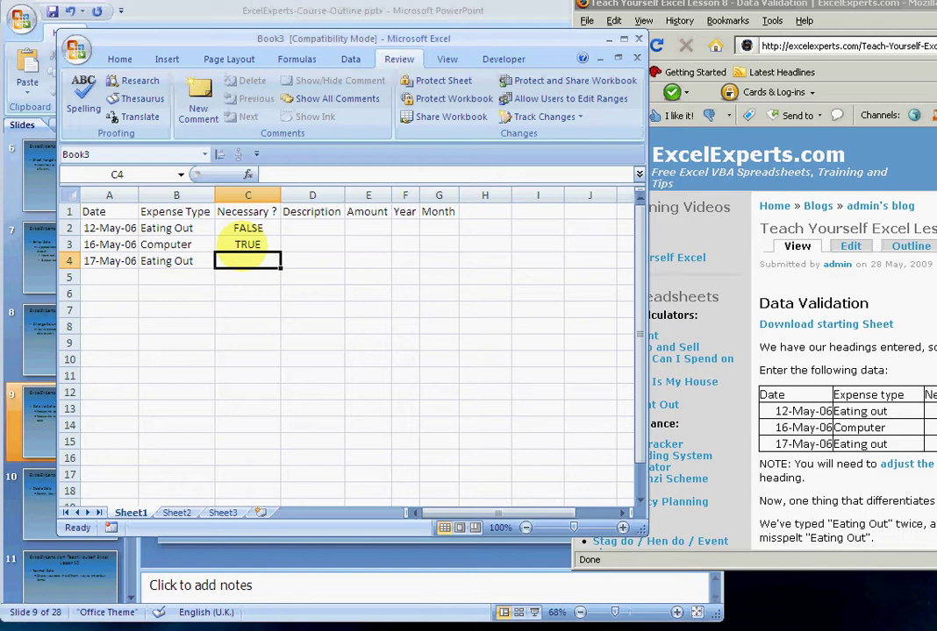
text(fla)
key(BackSpace)
key(BackSpace)
text(alse)
key(Return)
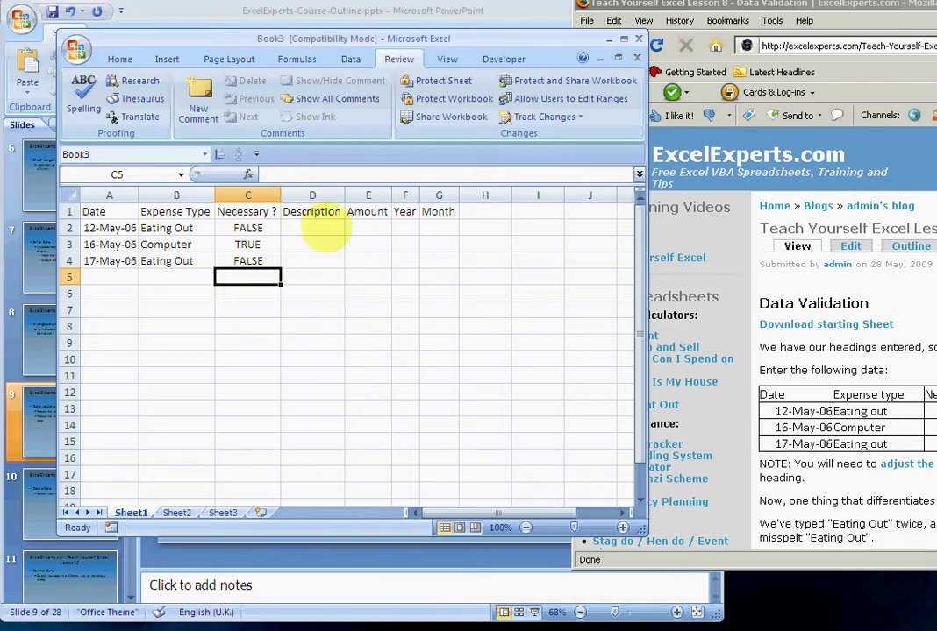
Step: Enter the descriptions "chez patrick", "new laptop" and "Pub" in cells D2 to D4
click(315, 228)
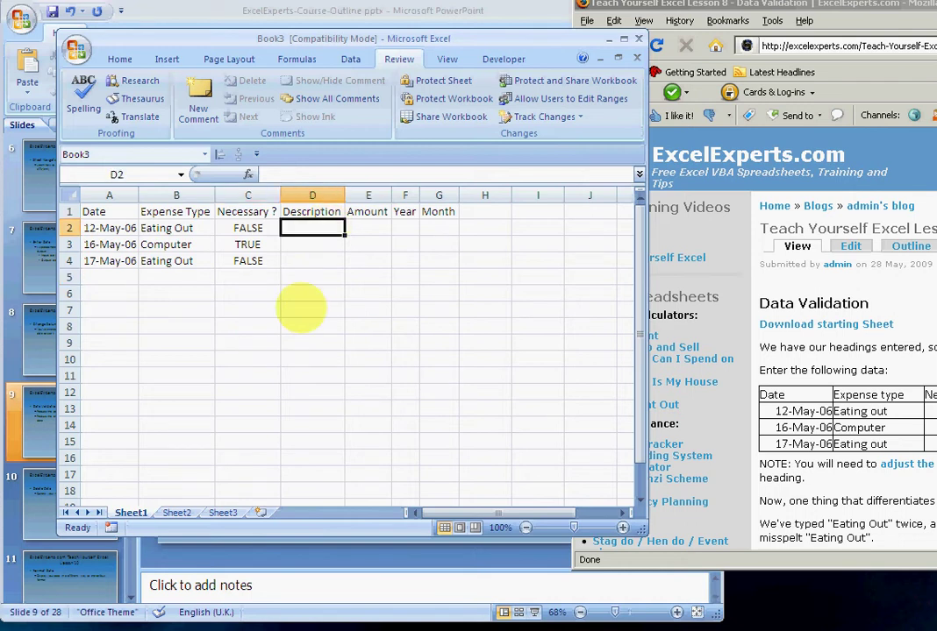
text(chez )
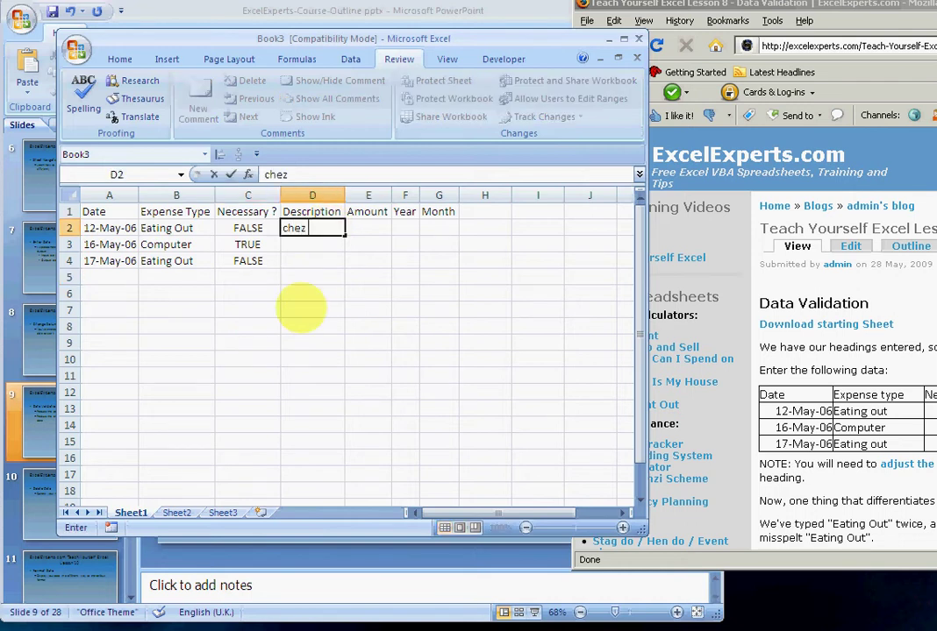
text(patrick)
key(Return)
text(new laptoip)
key(BackSpace)
key(BackSpace)
text(p)
key(Return)
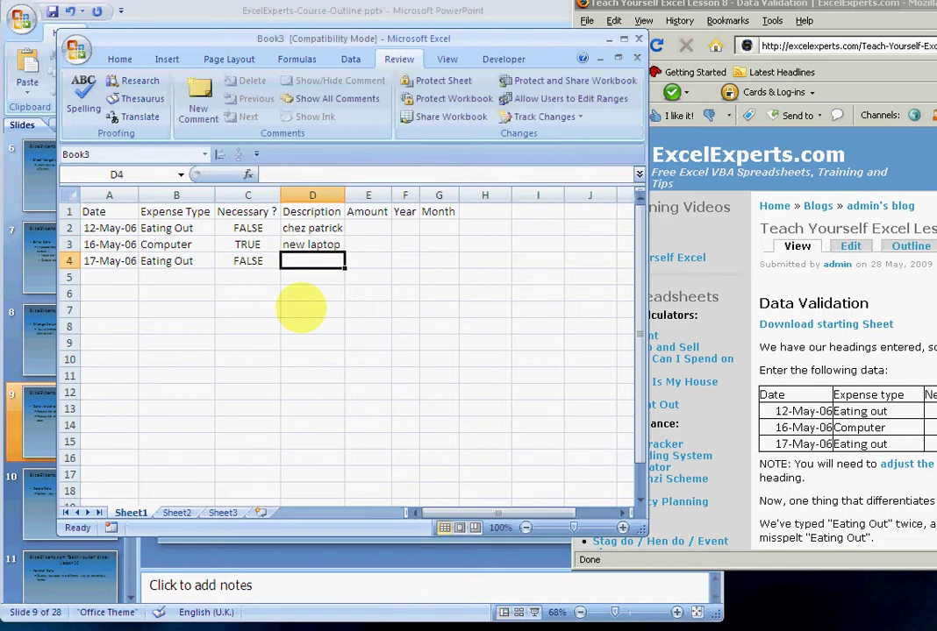
text(Pub)
key(Return)
Step: Enter the amounts 10, 400 and 20 in cells E2 to E4, using the lesson page's data table as reference
key(Up)
key(Up)
key(Up)
key(Up)
key(Down)
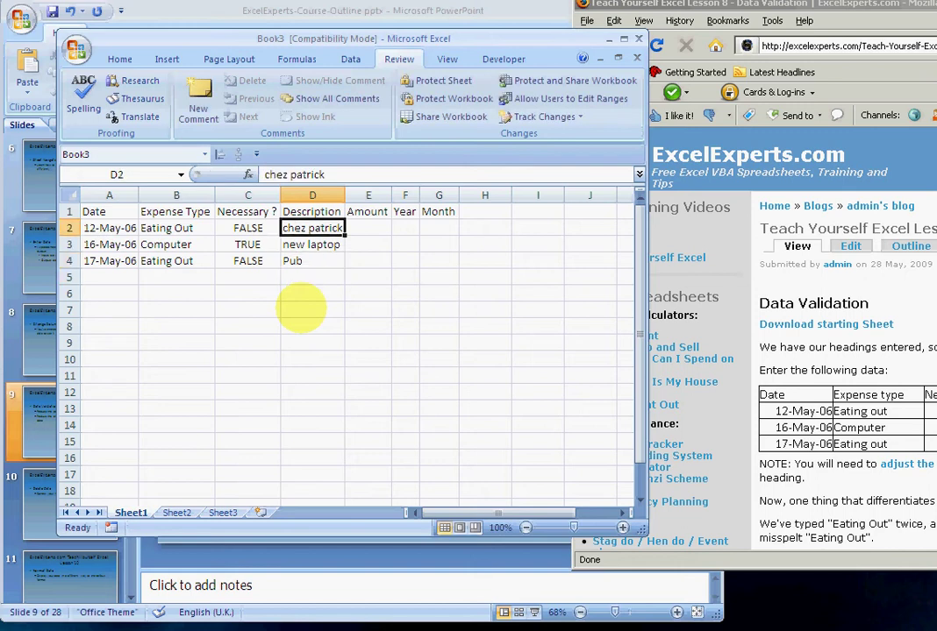
drag(596, 9, 492, 16)
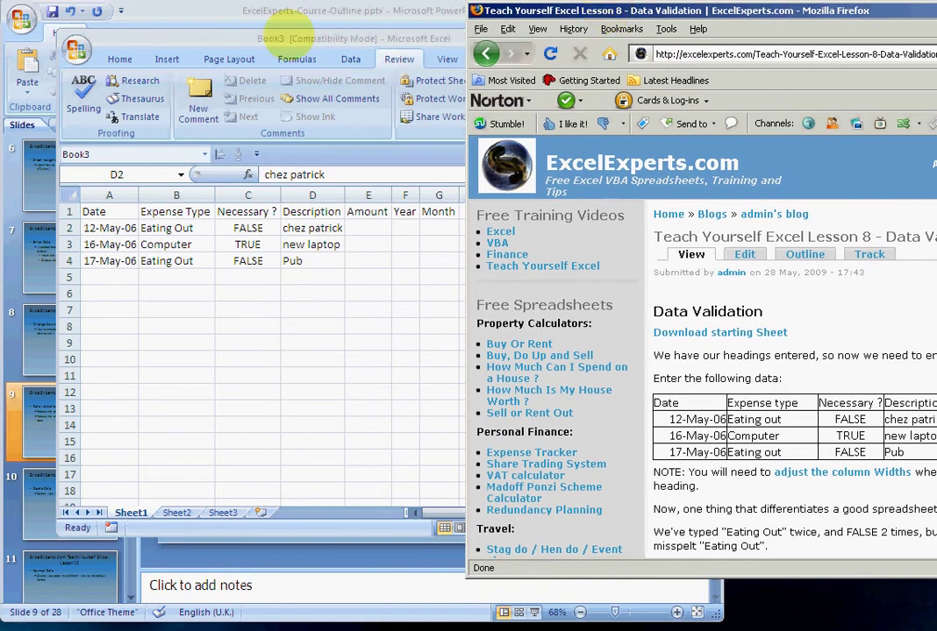
click(271, 36)
key(Right)
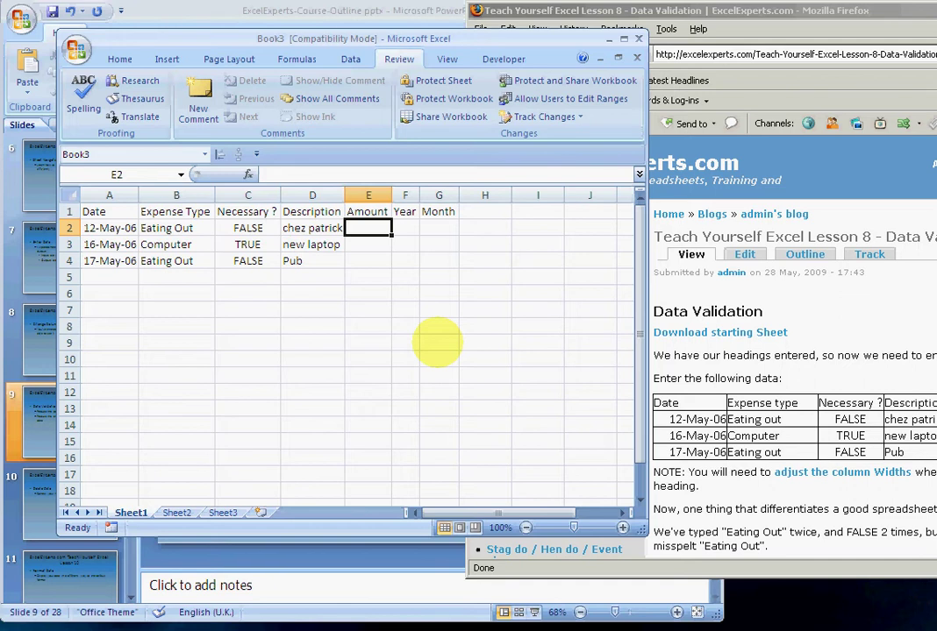
text(10)
key(Return)
text(400)
key(Return)
text(20)
key(Return)
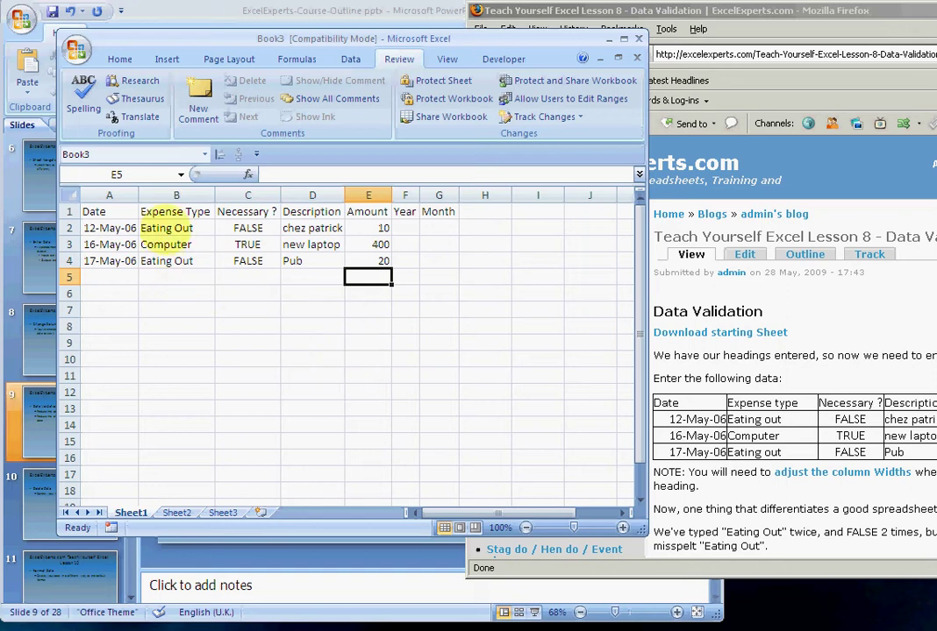
Step: Select the first Expense Type entry in cell B2 and widen the Excel window so the data tools show in full
click(160, 230)
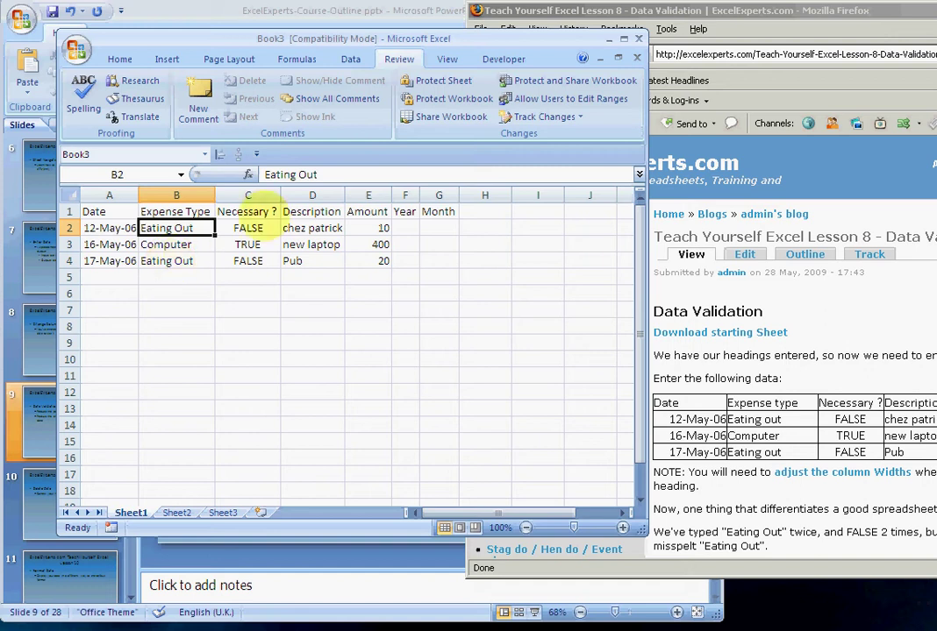
click(226, 232)
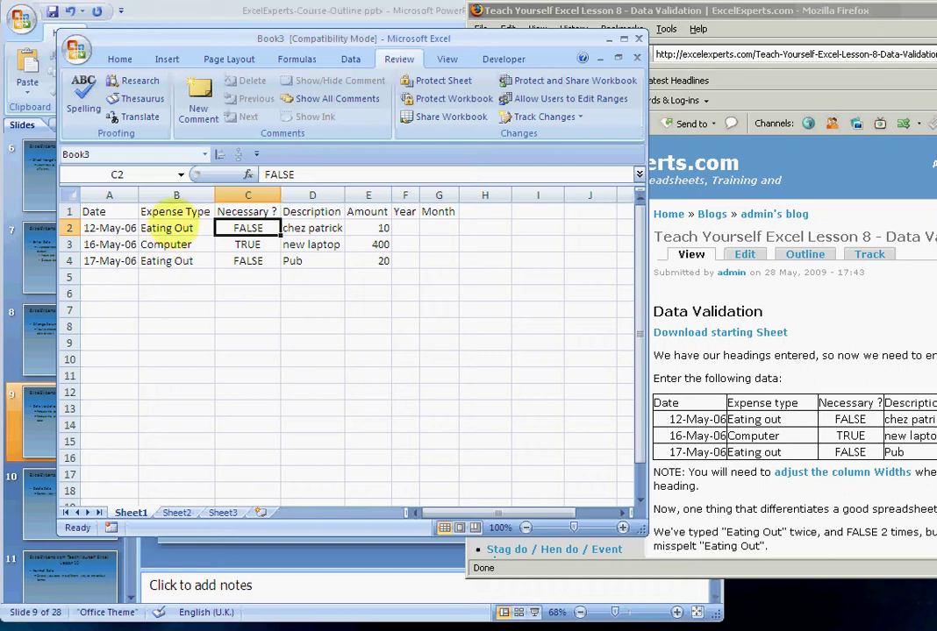
click(190, 227)
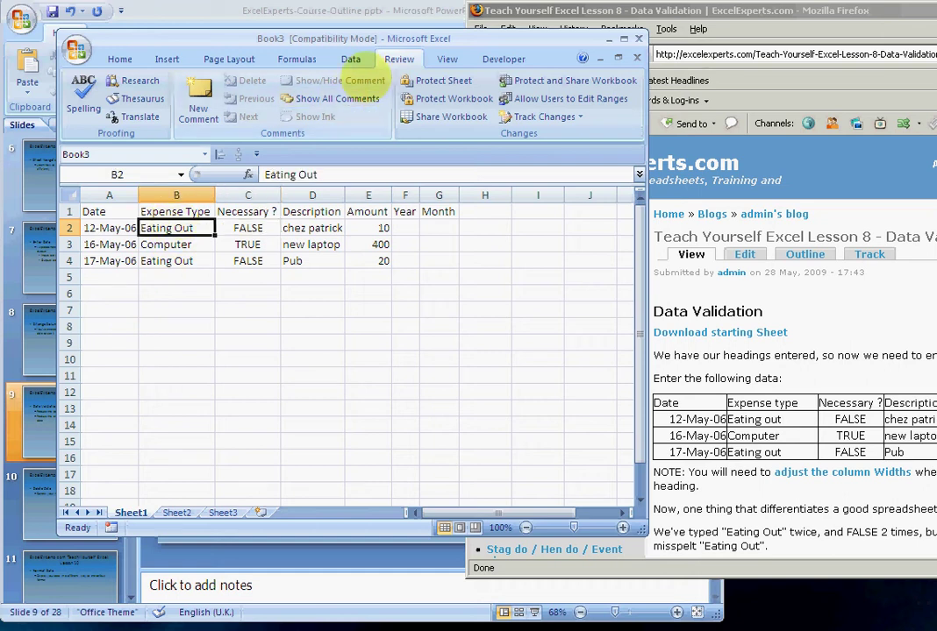
click(350, 59)
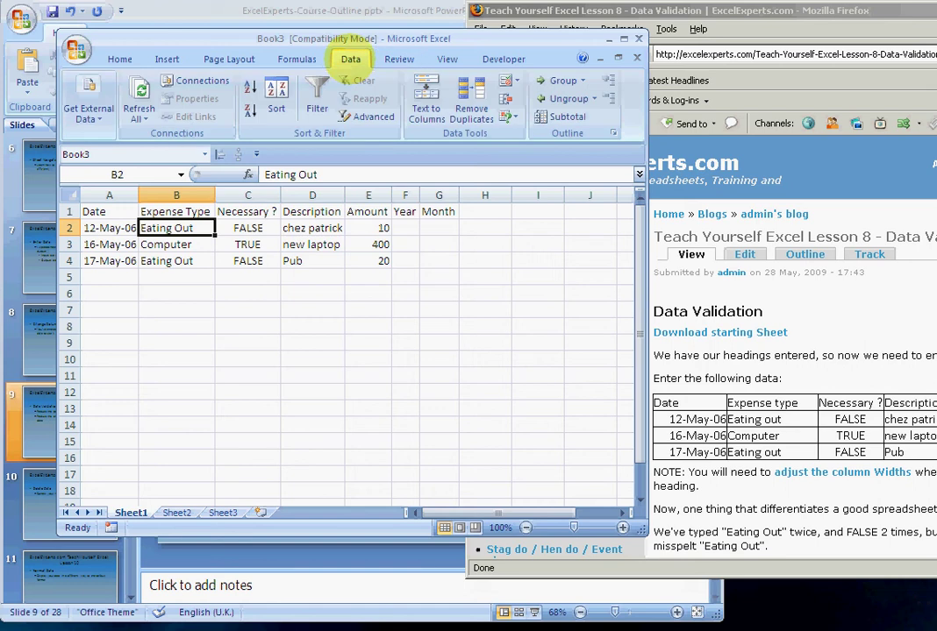
click(119, 59)
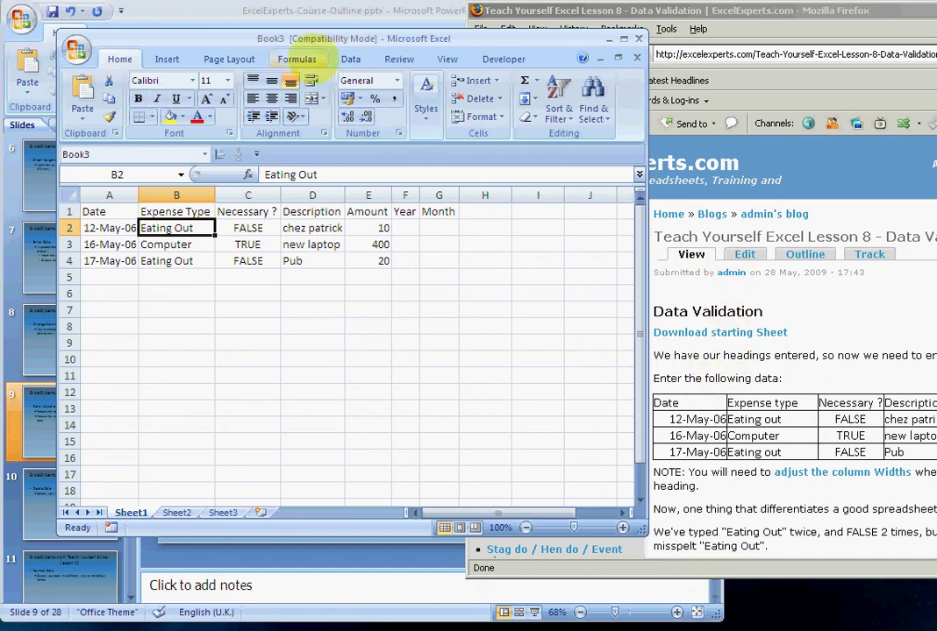
click(350, 59)
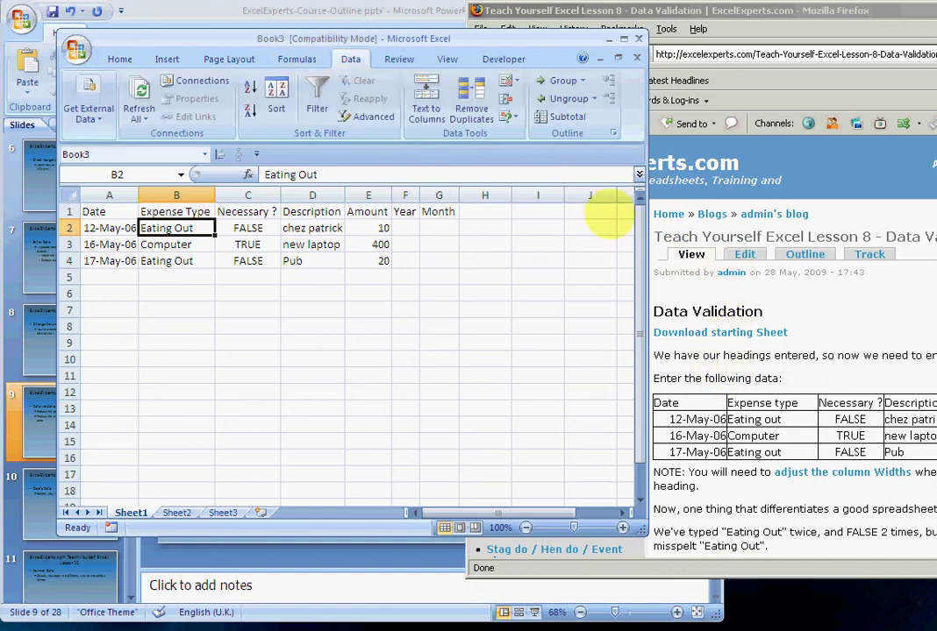
drag(645, 230, 861, 230)
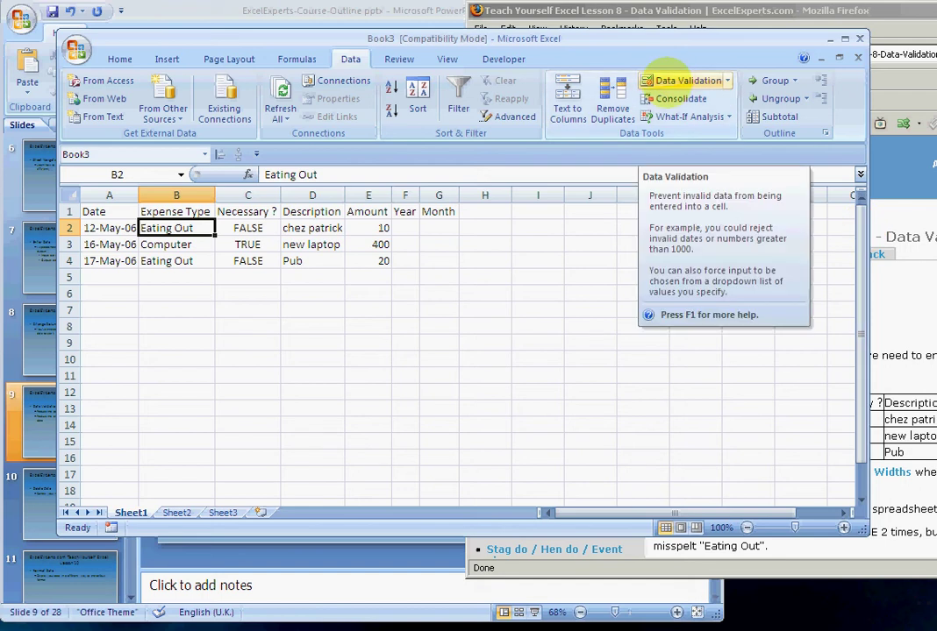
Step: Add data validation to cell B2 that allows a list with the source "Eating Out, Computer"
click(669, 79)
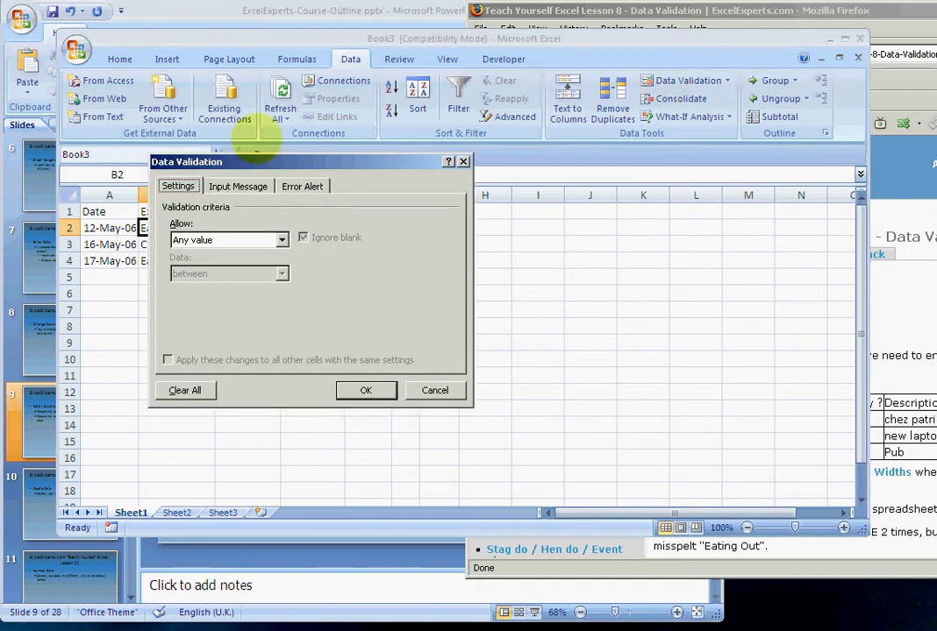
drag(219, 161, 357, 125)
click(351, 195)
click(333, 251)
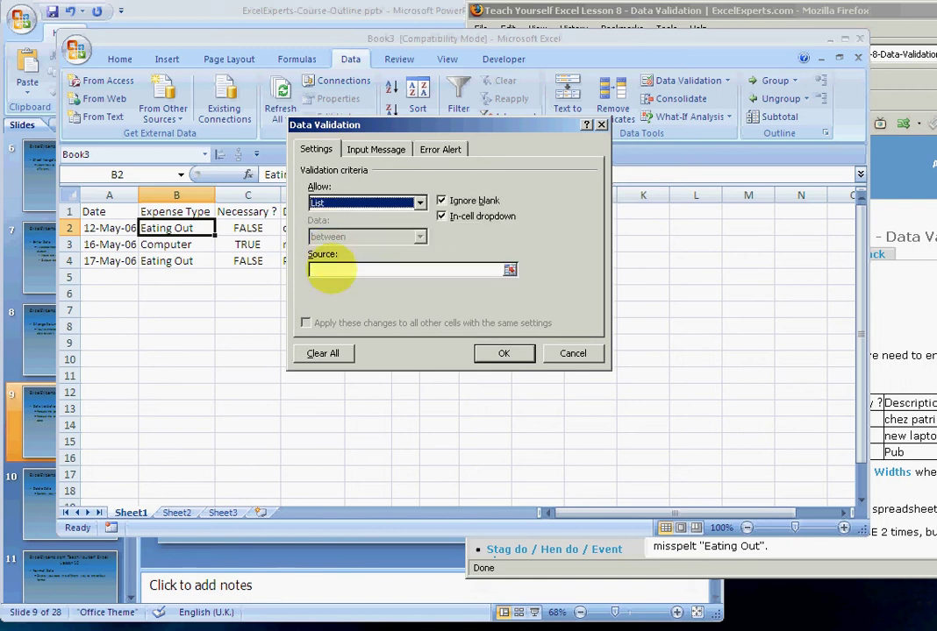
click(331, 270)
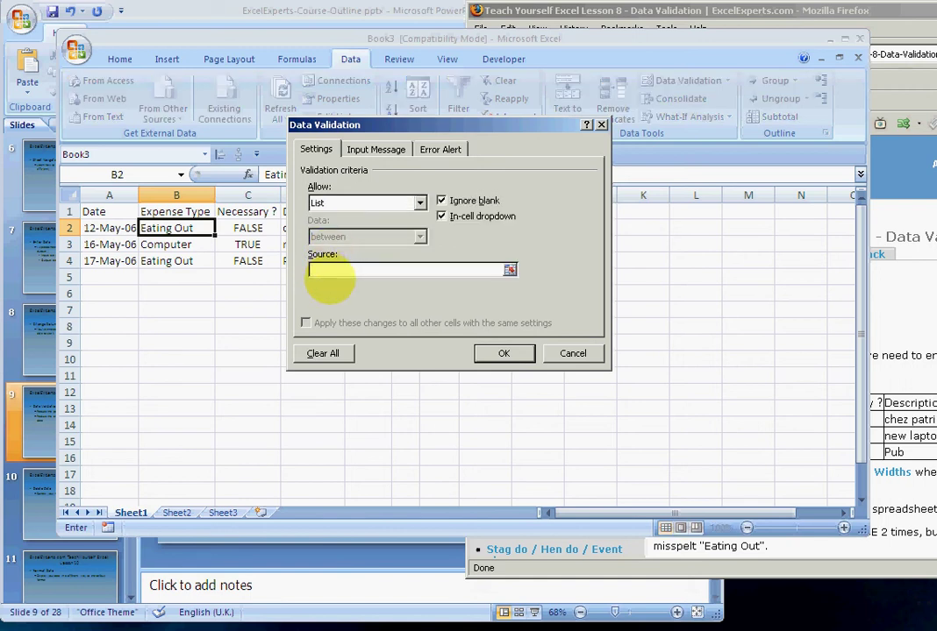
text(Eating Out, Computer)
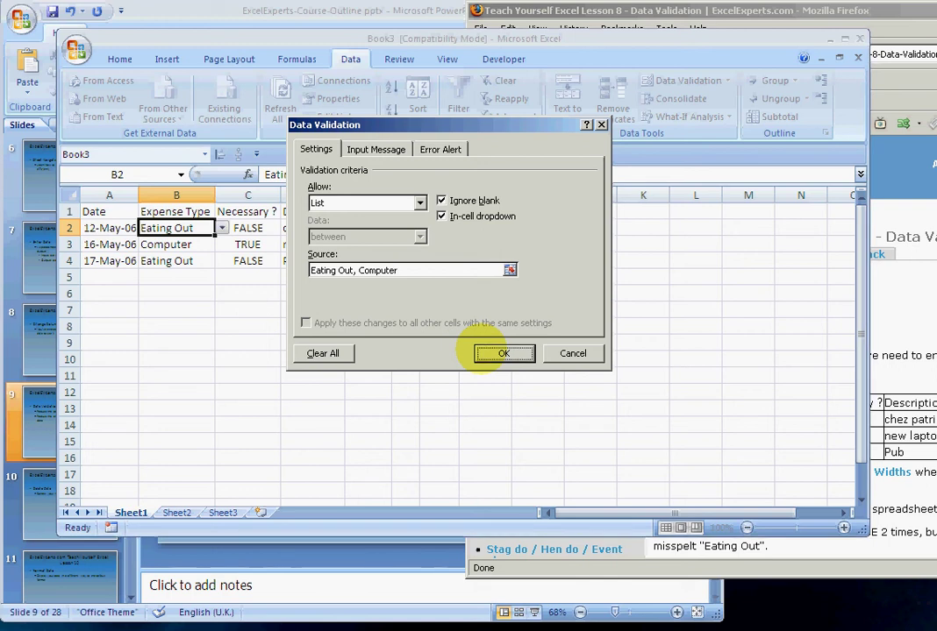
click(503, 354)
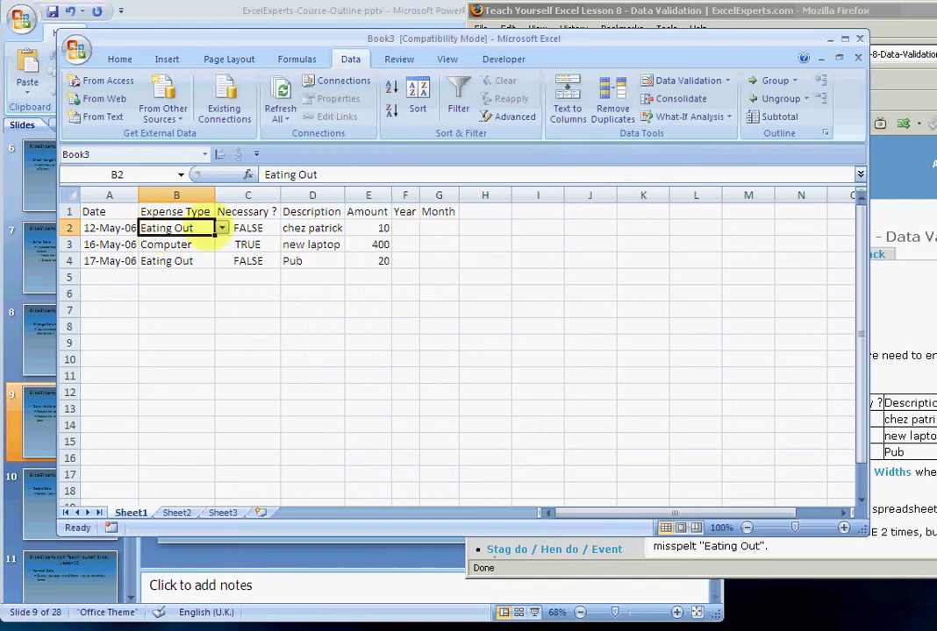
Step: Try out the validation list in cell B2 by choosing Computer and switching back to Eating Out
click(223, 228)
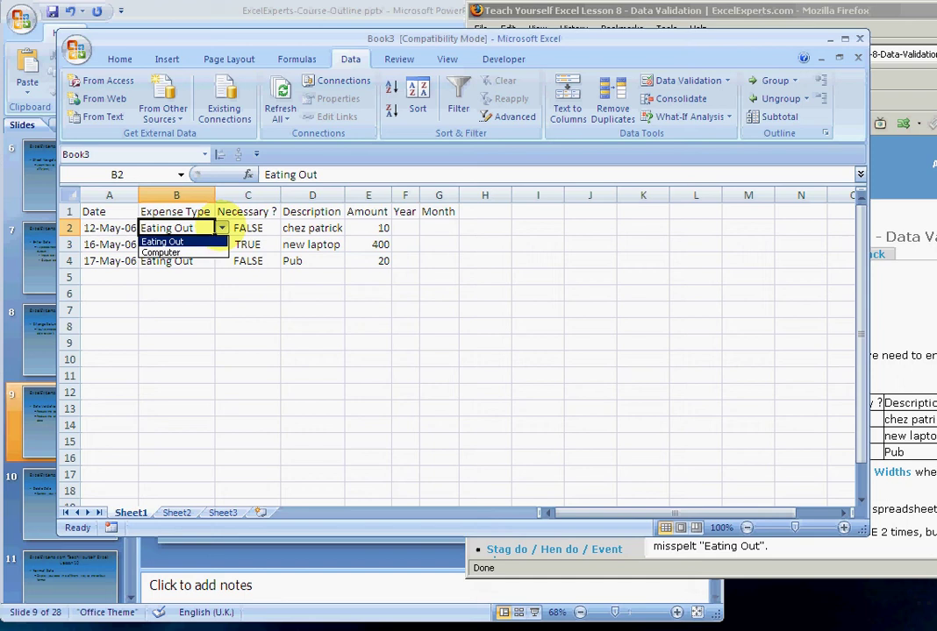
click(160, 253)
click(223, 228)
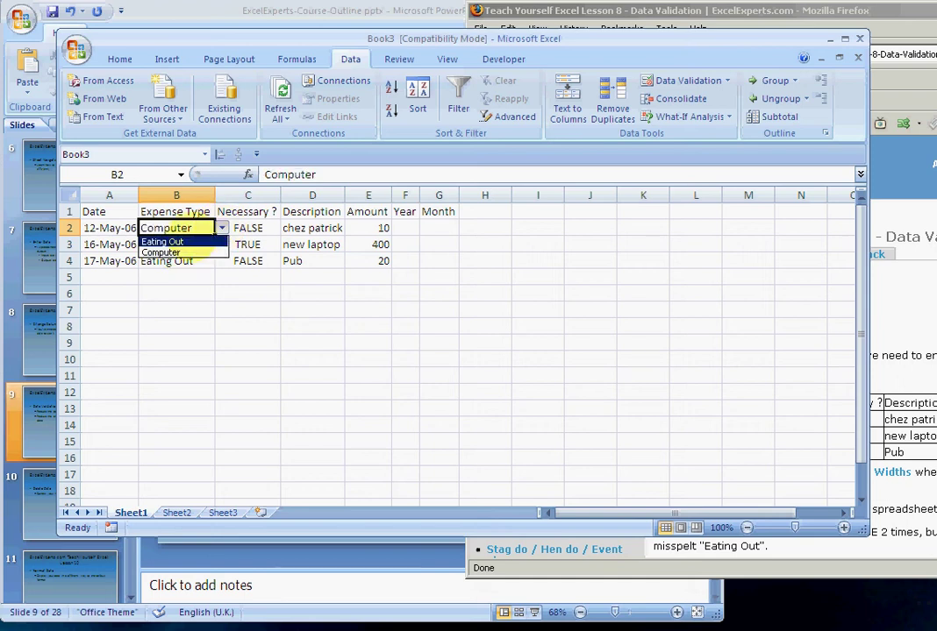
click(189, 242)
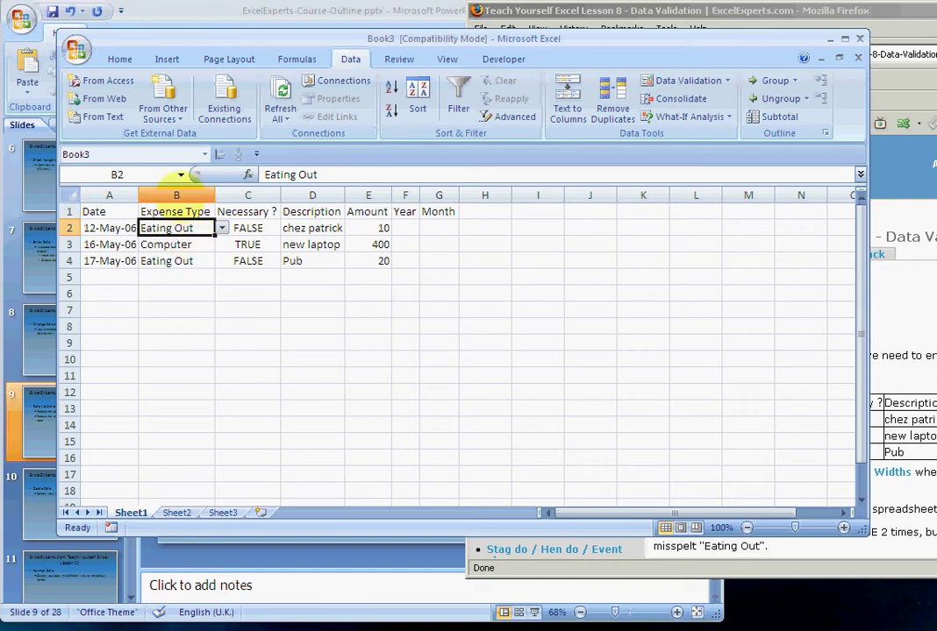
Step: Extend the Eating Out, Computer list validation to the whole Expense Type column
click(175, 194)
click(687, 80)
click(463, 372)
click(504, 354)
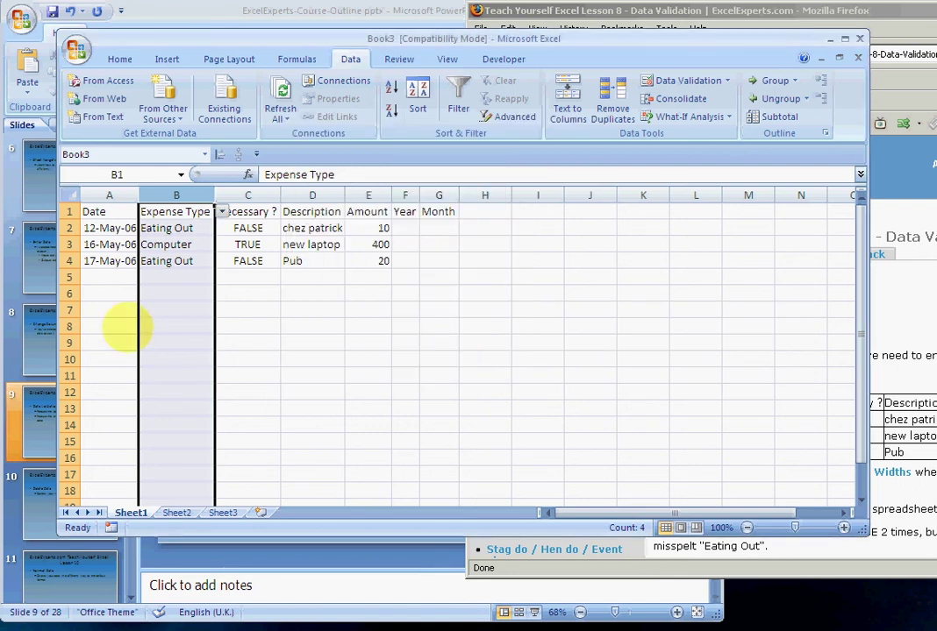
Step: Check that cells further down the Expense Type column offer the list, and choose Eating Out in cell B7
click(168, 243)
click(176, 278)
click(175, 326)
click(175, 309)
click(175, 343)
click(183, 296)
click(178, 310)
click(222, 309)
click(158, 322)
Step: Choose Computer from the validation list in cell B8
click(175, 343)
click(188, 326)
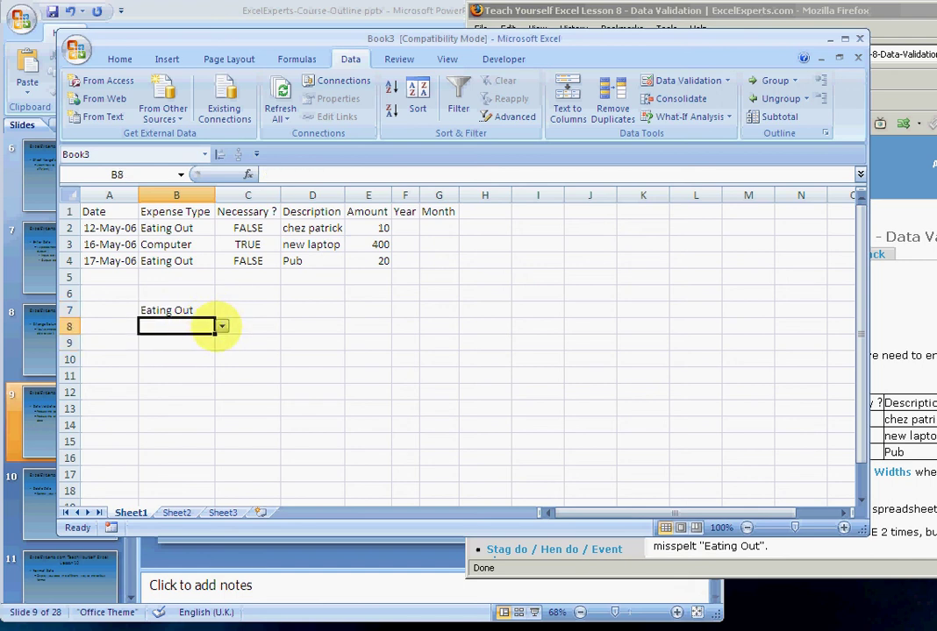
click(222, 326)
click(167, 348)
click(182, 347)
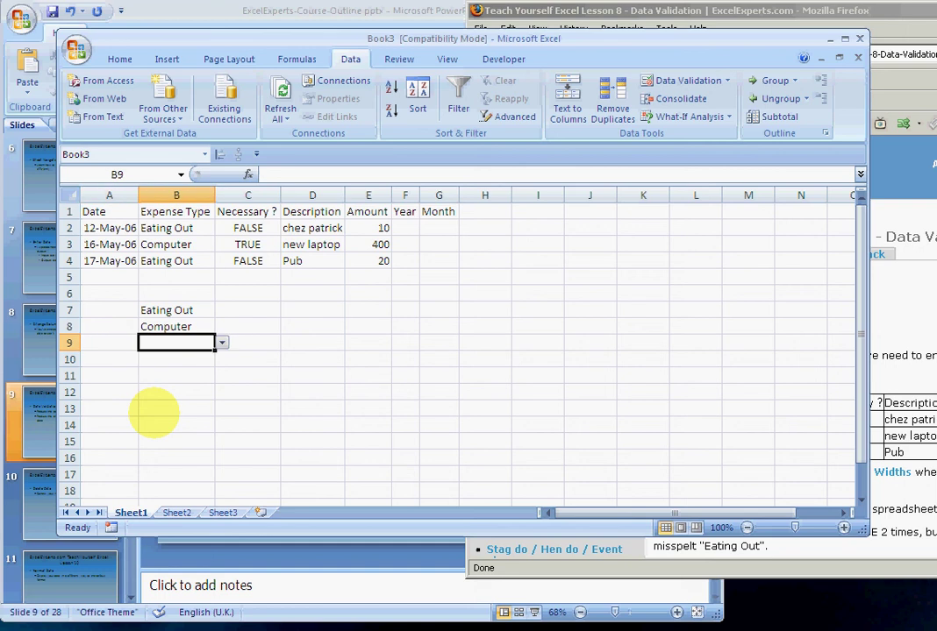
Step: Browse the allowed choices in the validation list of cell B6 and close it without choosing one
key(Up)
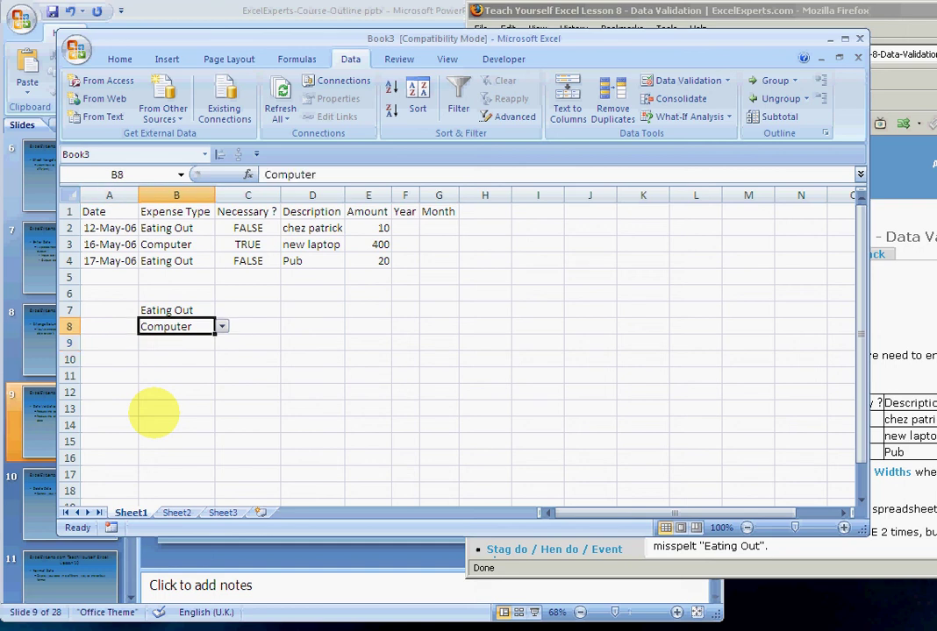
key(Up)
key(Up)
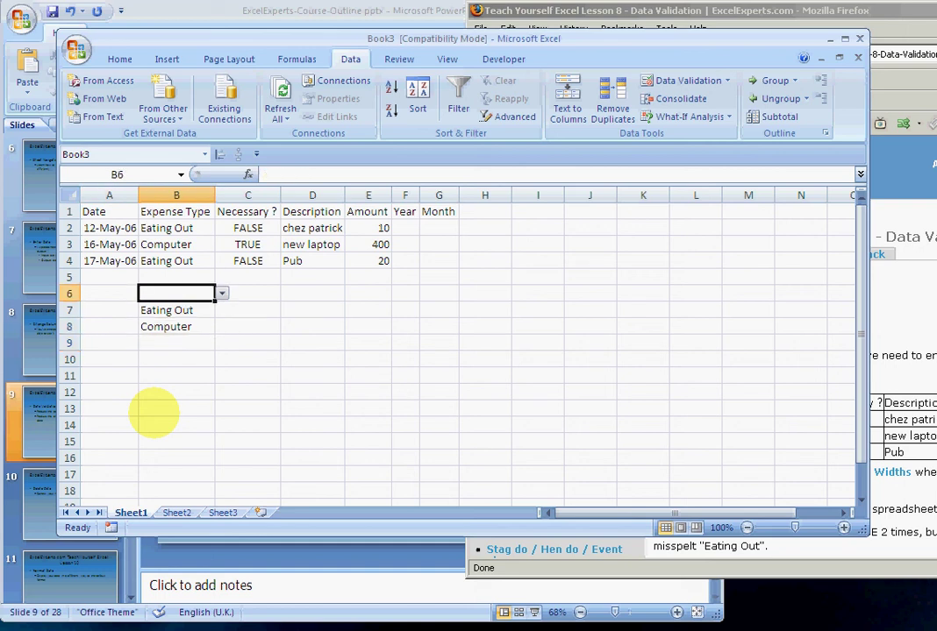
key(alt)
key(alt+Down)
key(Down)
key(Down)
key(Up)
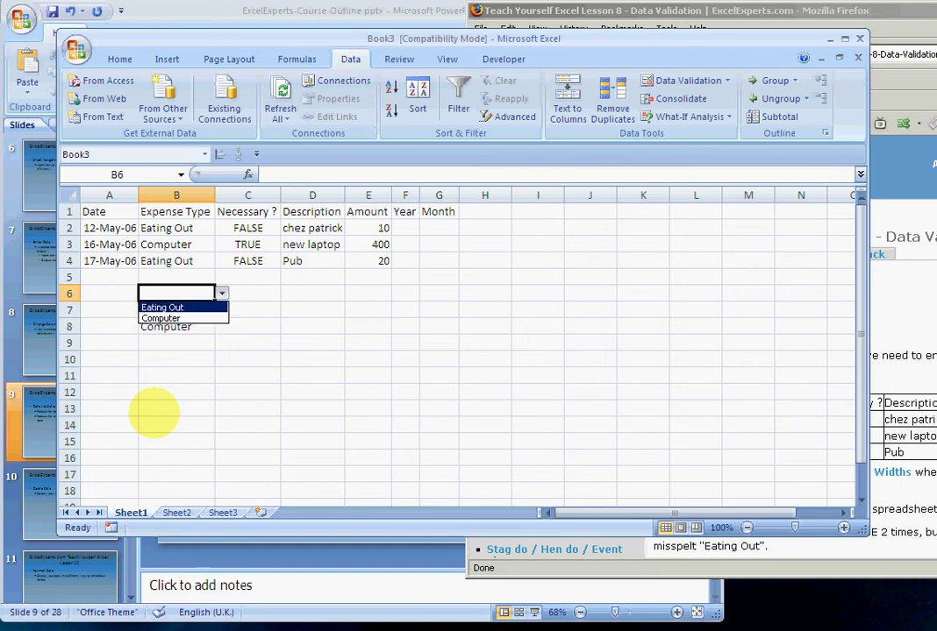
key(Escape)
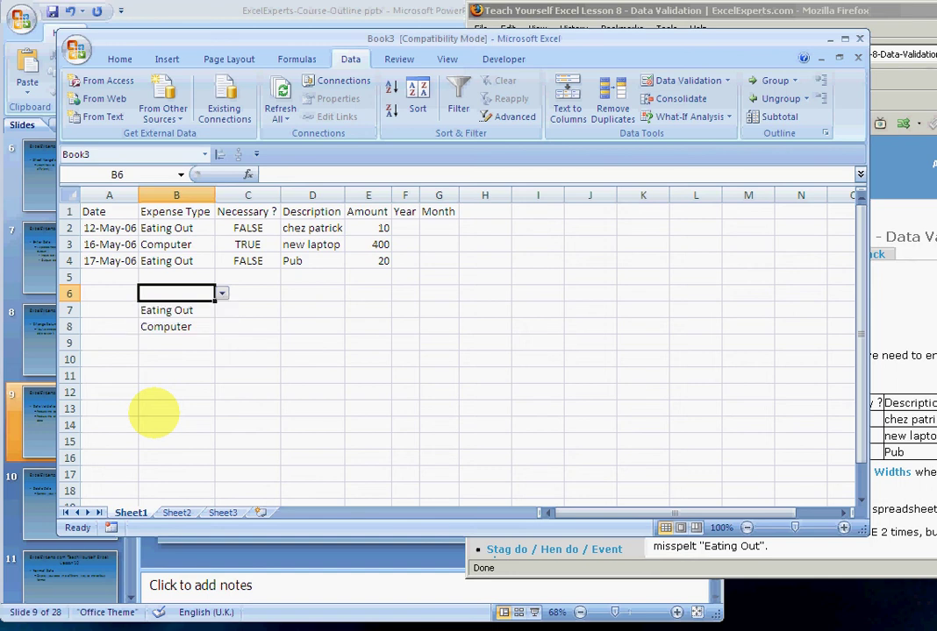
Step: Add list data validation with the source "FALSE,TRUE" to the whole Necessary ? column
click(249, 194)
click(248, 215)
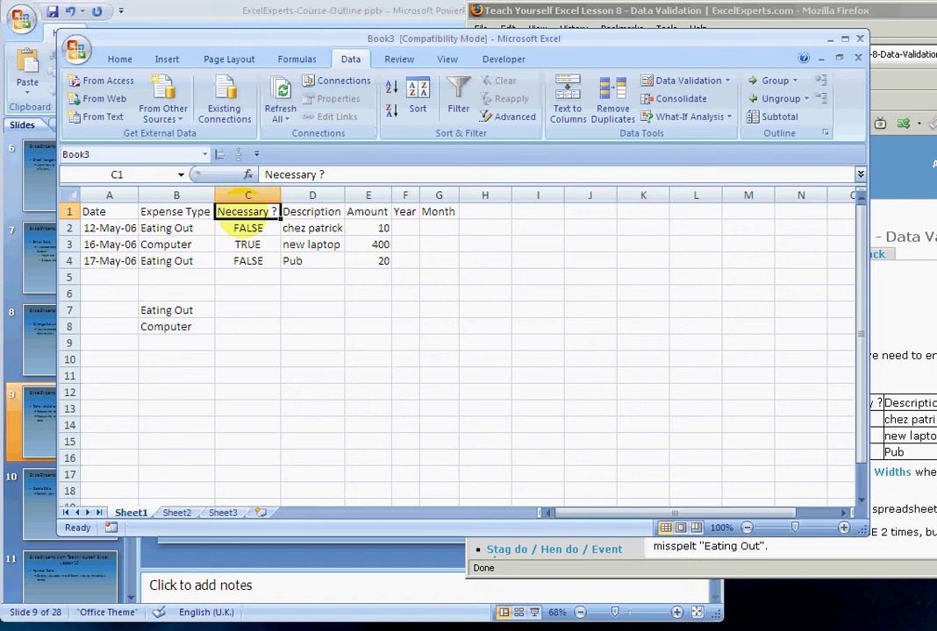
key(ctrl+space)
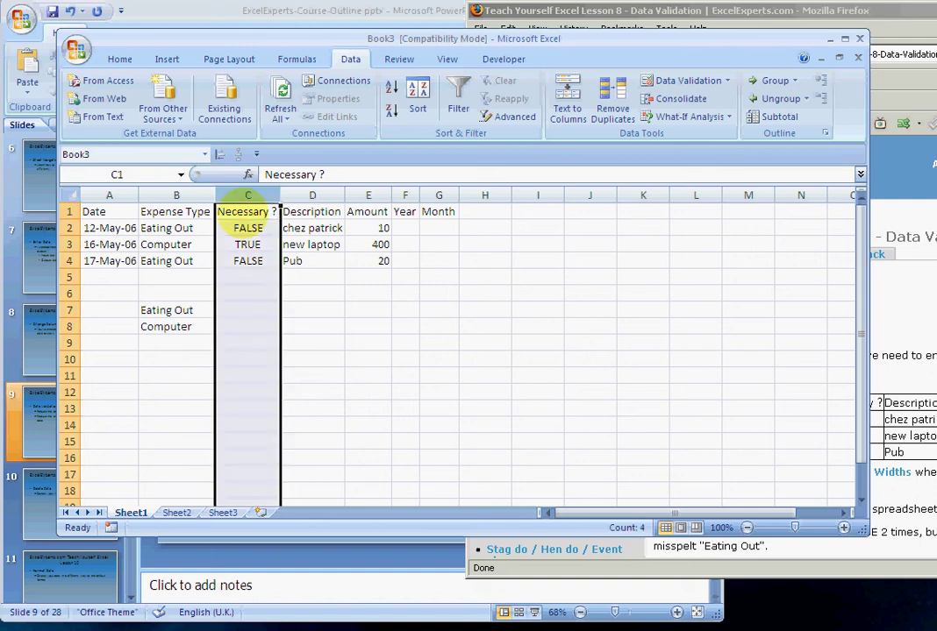
click(656, 80)
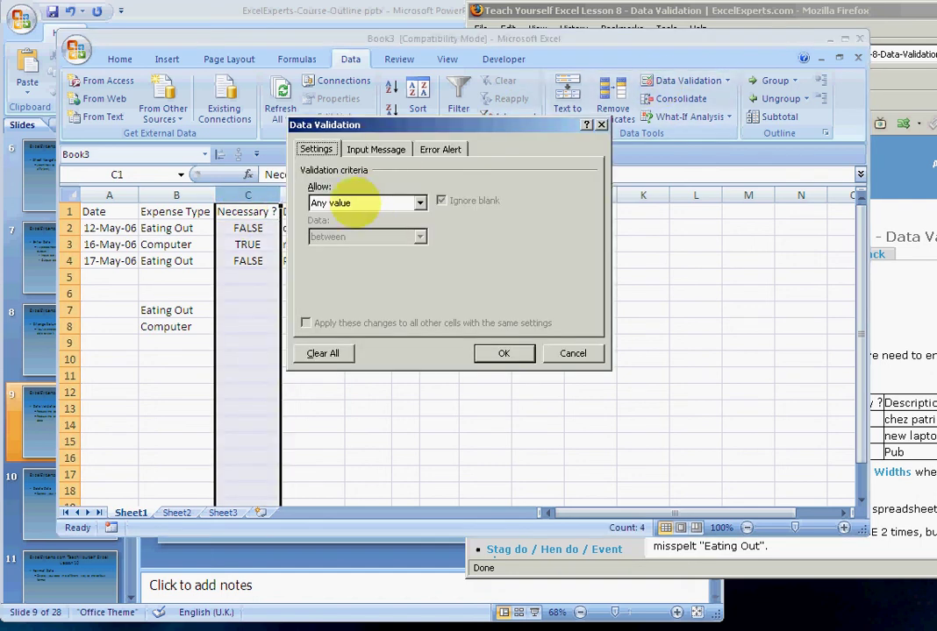
click(355, 202)
click(349, 250)
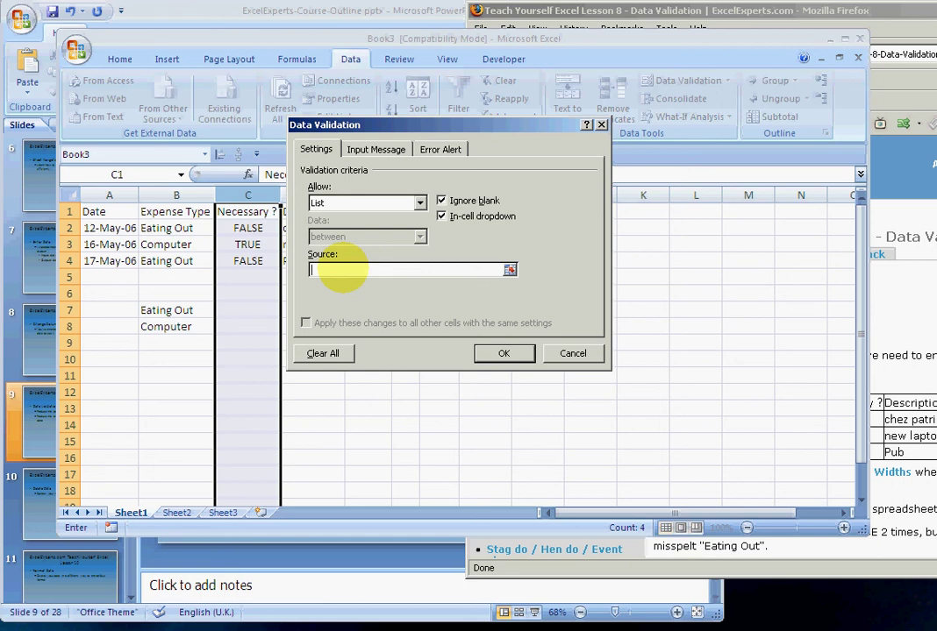
text(FALSE,TRUE)
click(498, 351)
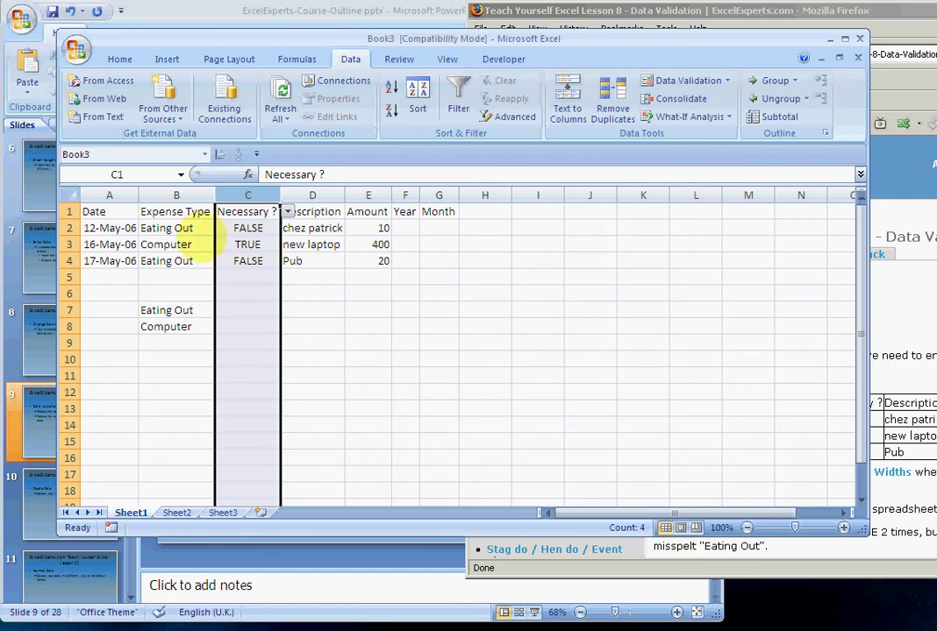
Step: Check the allowed choices in the validation list of cell C2 and switch to the Lesson 8 slide in PowerPoint
click(246, 230)
click(287, 228)
click(287, 228)
click(246, 309)
click(219, 8)
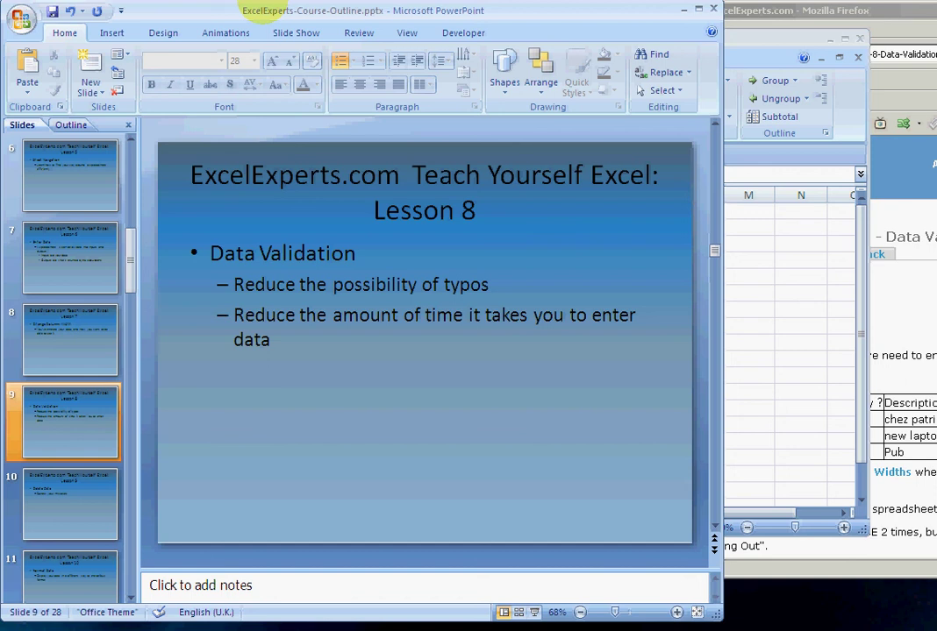